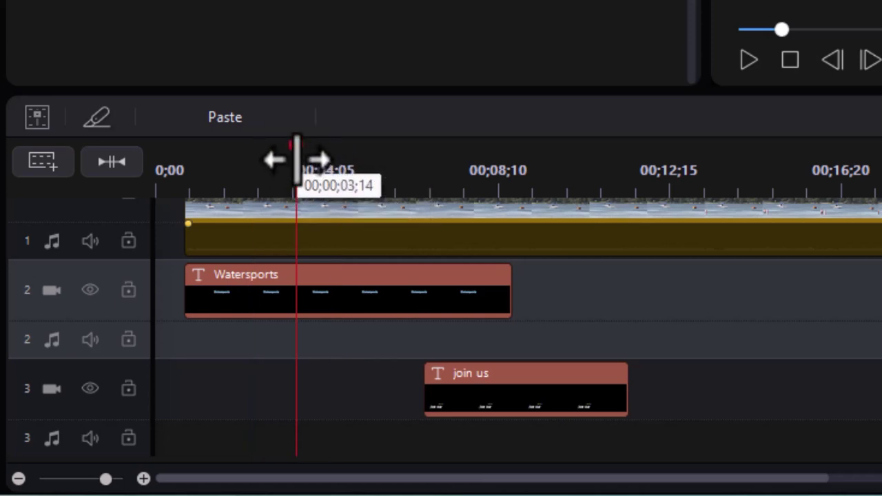
Step: Move the playhead to about 00;00;03;14 by entering a new Current Time value
{"action": "left_click_drag", "start_coordinate": [296, 158], "coordinate": [326, 187]}
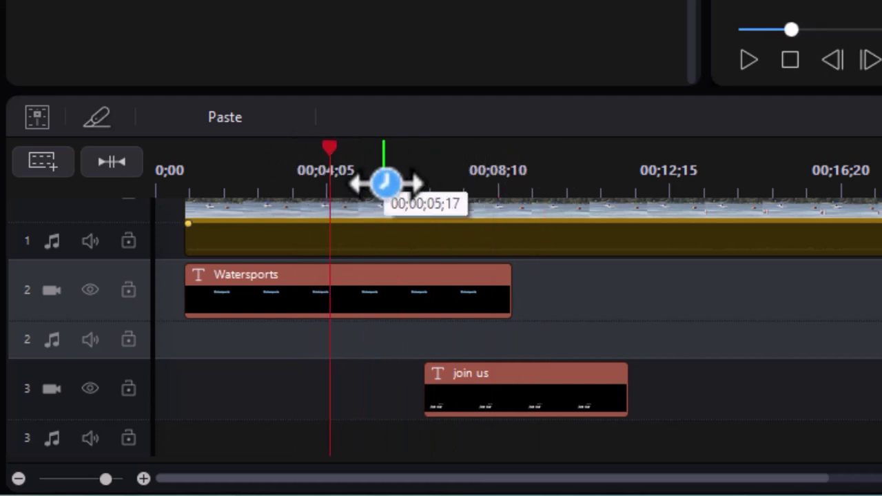
{"action": "left_click", "coordinate": [385, 182]}
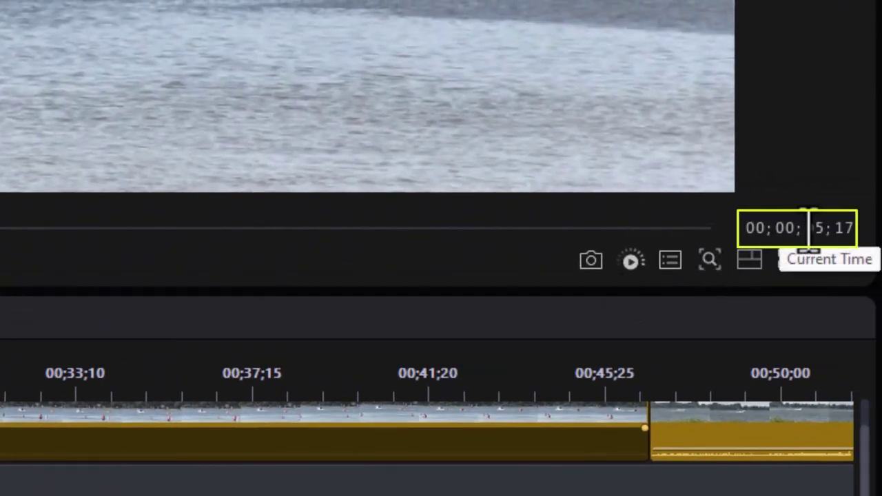
{"action": "left_click", "coordinate": [808, 228]}
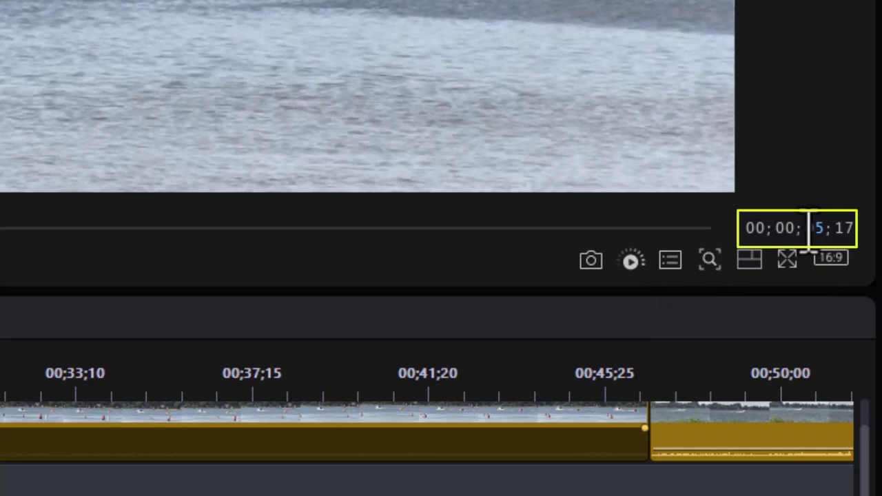
{"action": "type", "text": "30"}
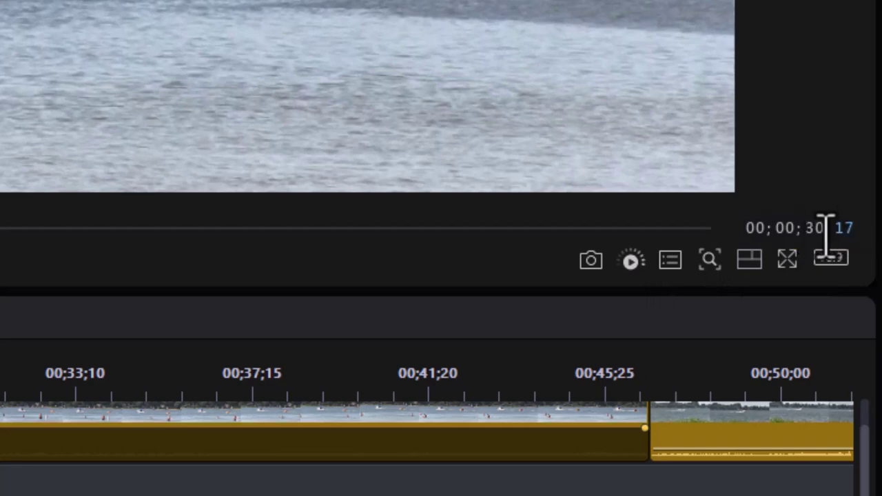
{"action": "type", "text": "03"}
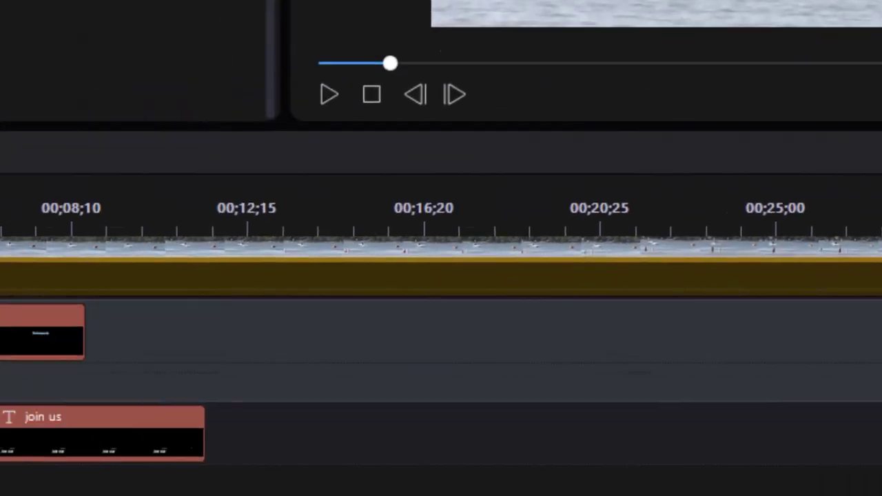
{"action": "key", "text": "Return"}
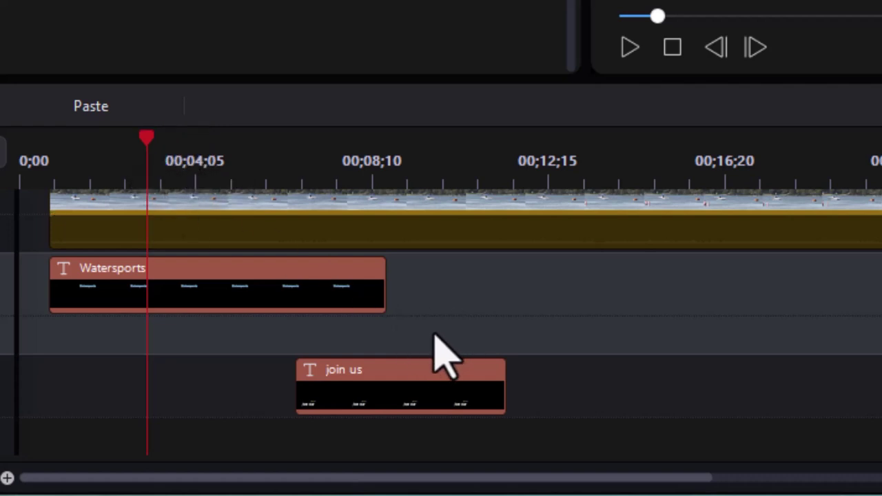
{"action": "left_click", "coordinate": [417, 414]}
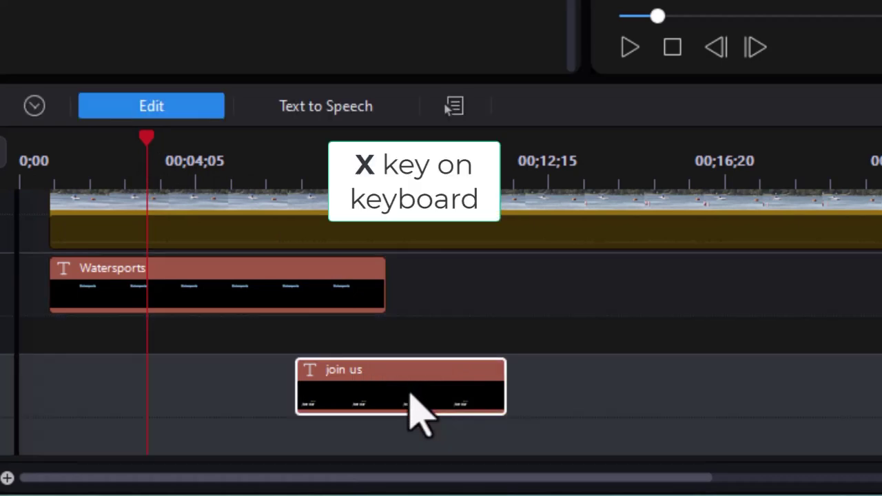
{"action": "key", "text": "x"}
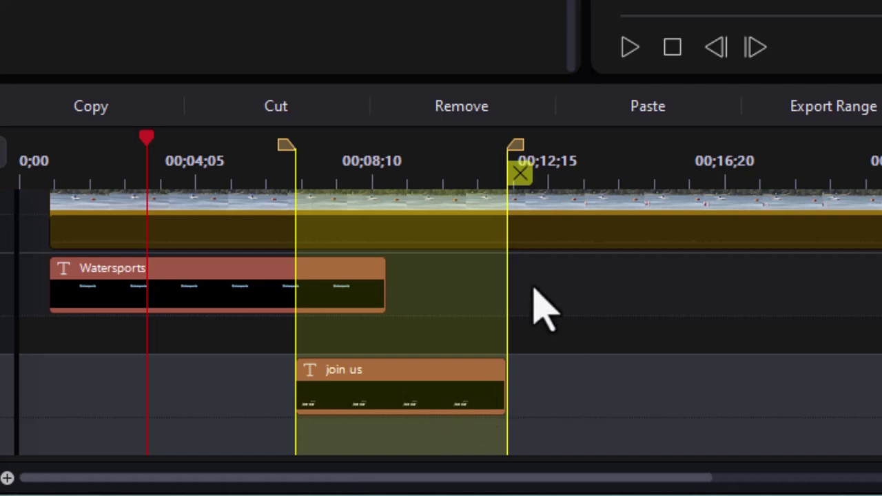
{"action": "left_click", "coordinate": [520, 172]}
{"action": "left_click", "coordinate": [439, 405]}
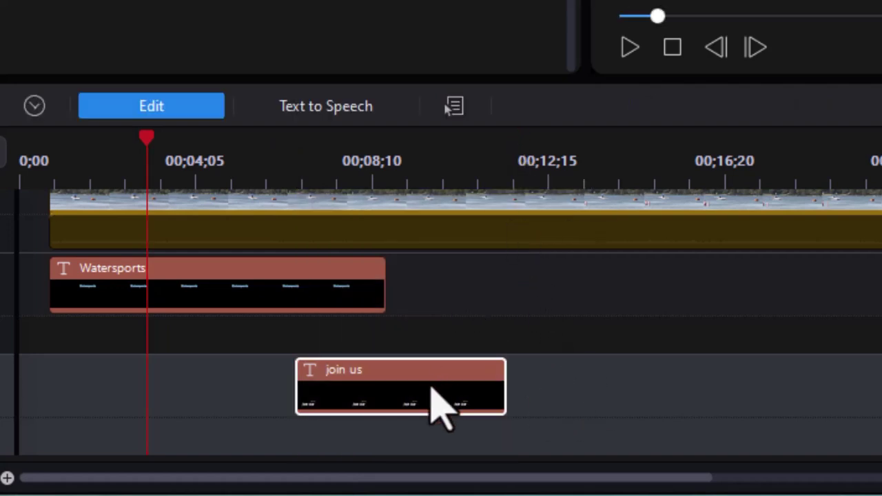
{"action": "left_click", "coordinate": [439, 405]}
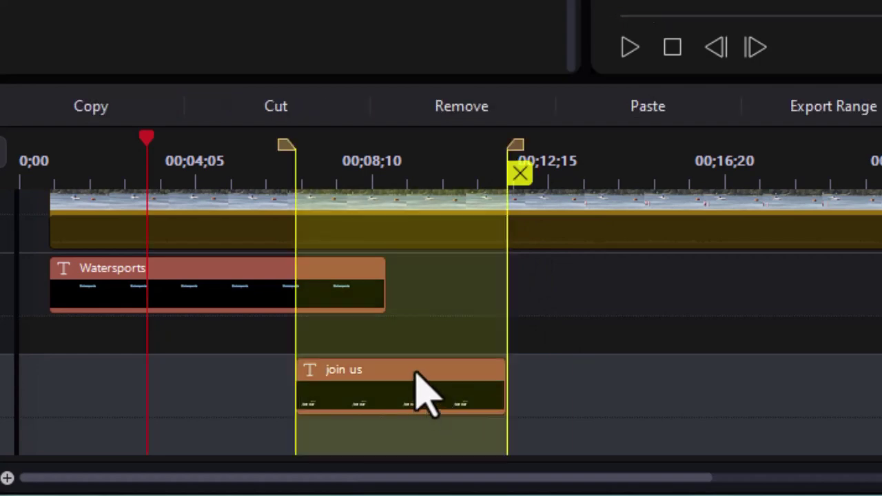
{"action": "left_click", "coordinate": [415, 374]}
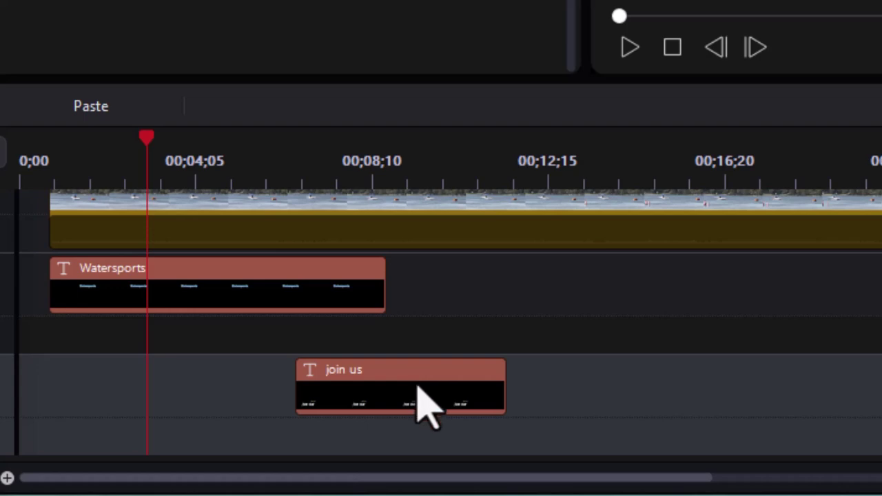
{"action": "left_click", "coordinate": [419, 399]}
{"action": "left_click", "coordinate": [417, 387]}
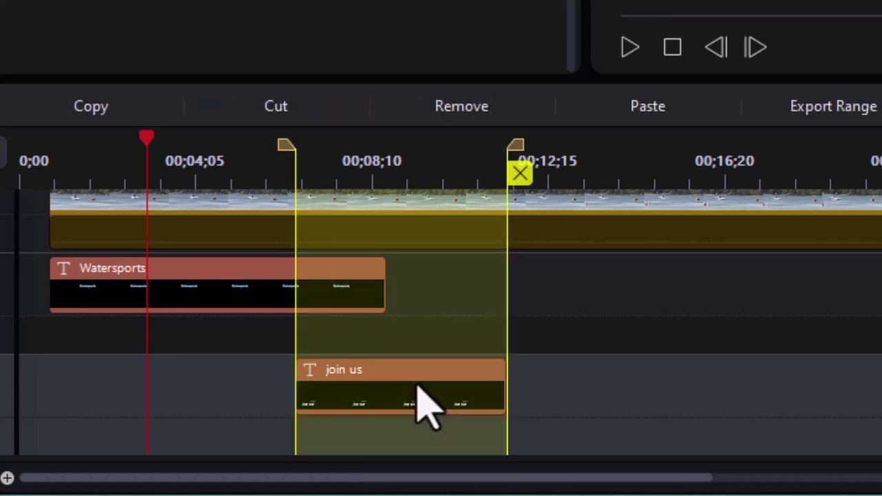
Step: Mark a range over both title clips, then drag its ends to about 00;04;05 and past 00;12;15
{"action": "left_click", "coordinate": [551, 394]}
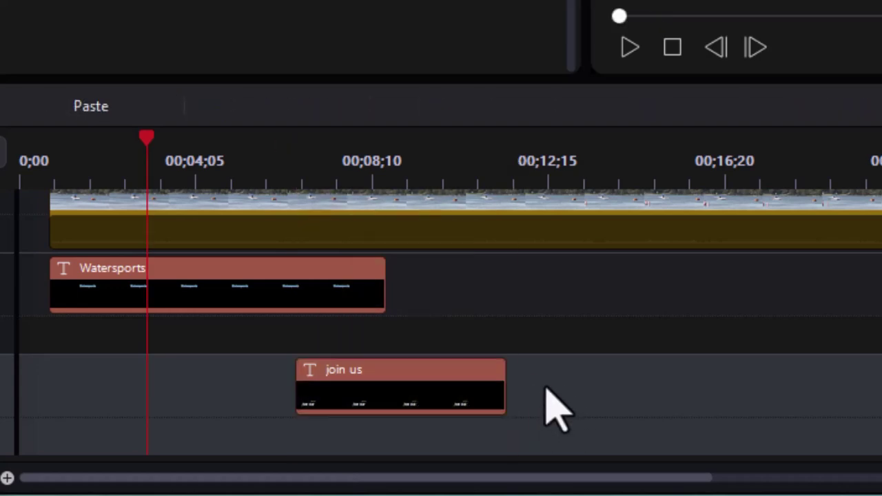
{"action": "left_click_drag", "start_coordinate": [566, 388], "coordinate": [290, 277]}
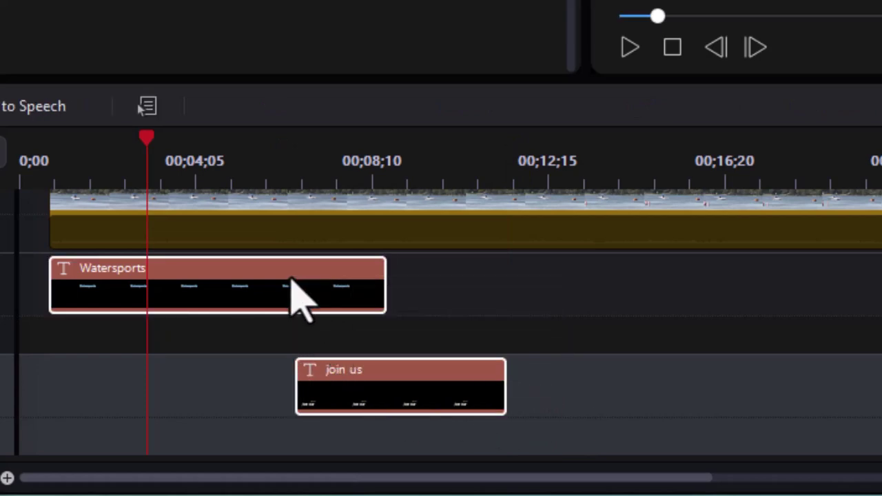
{"action": "key", "text": "ctrl+r"}
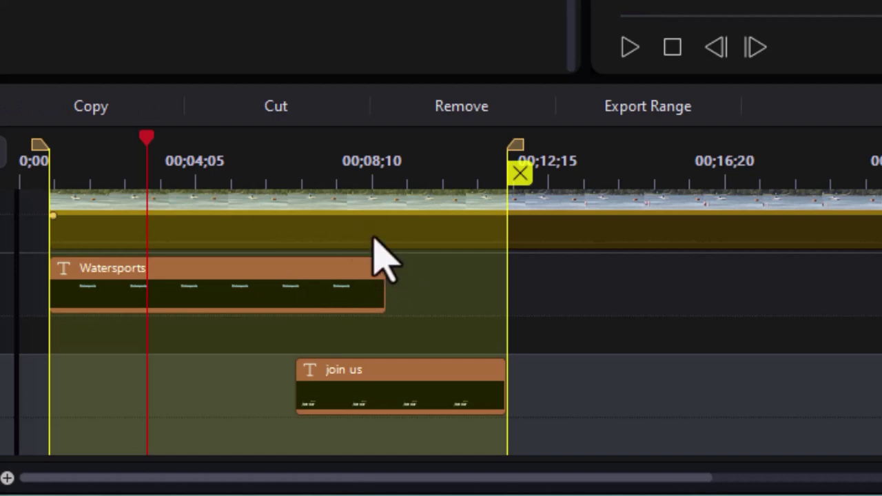
{"action": "mouse_move", "coordinate": [77, 181]}
{"action": "left_mouse_down"}
{"action": "mouse_move", "coordinate": [17, 176]}
{"action": "mouse_move", "coordinate": [20, 165]}
{"action": "mouse_move", "coordinate": [213, 177]}
{"action": "mouse_move", "coordinate": [195, 181]}
{"action": "left_mouse_up"}
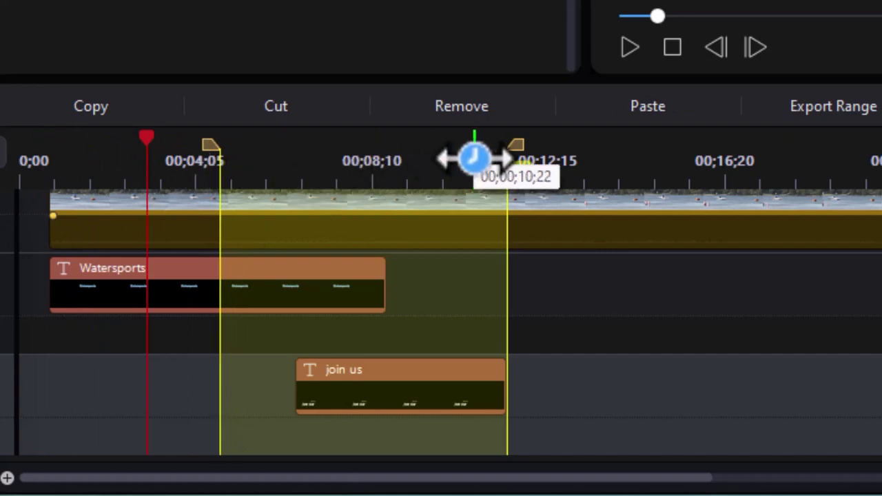
{"action": "mouse_move", "coordinate": [524, 158]}
{"action": "left_mouse_down"}
{"action": "mouse_move", "coordinate": [622, 149]}
{"action": "mouse_move", "coordinate": [654, 157]}
{"action": "mouse_move", "coordinate": [588, 165]}
{"action": "left_mouse_up"}
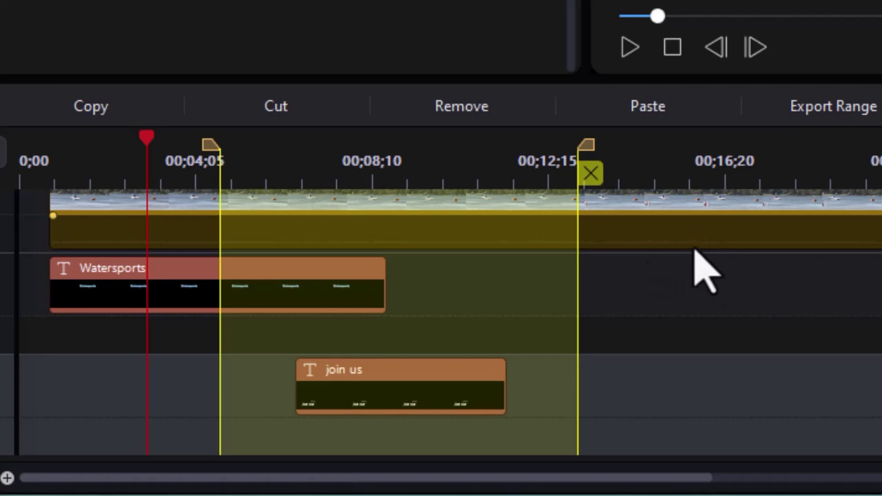
Step: Drag the range start to 00;05;25 and the end to 00;12;02, then scrub back to about 00;03;20
{"action": "left_click", "coordinate": [531, 159]}
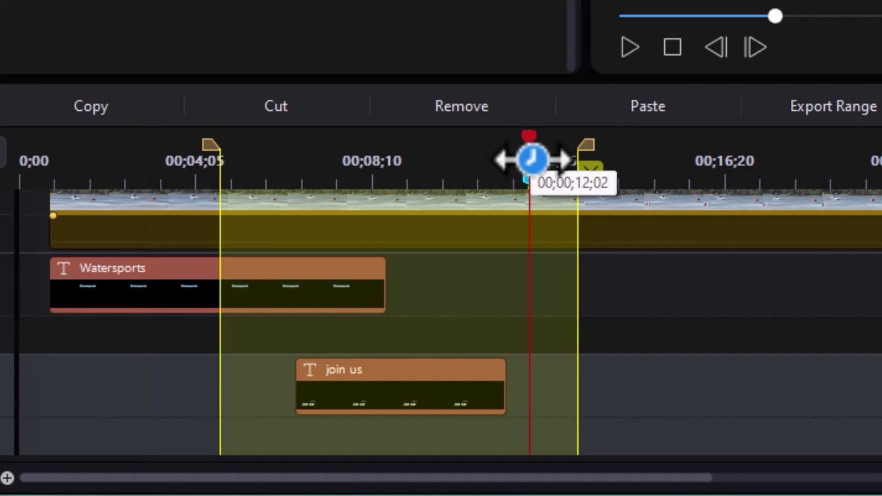
{"action": "left_click", "coordinate": [266, 161]}
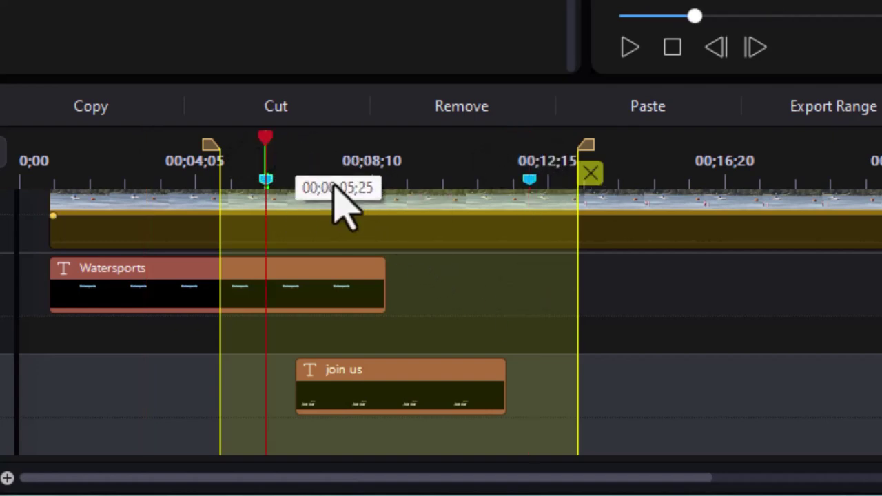
{"action": "left_click", "coordinate": [689, 242]}
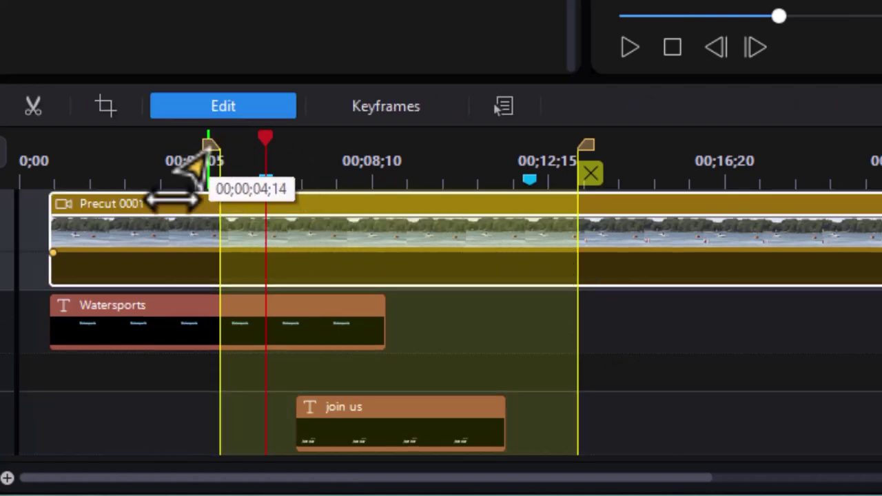
{"action": "left_click_drag", "start_coordinate": [211, 153], "coordinate": [259, 166]}
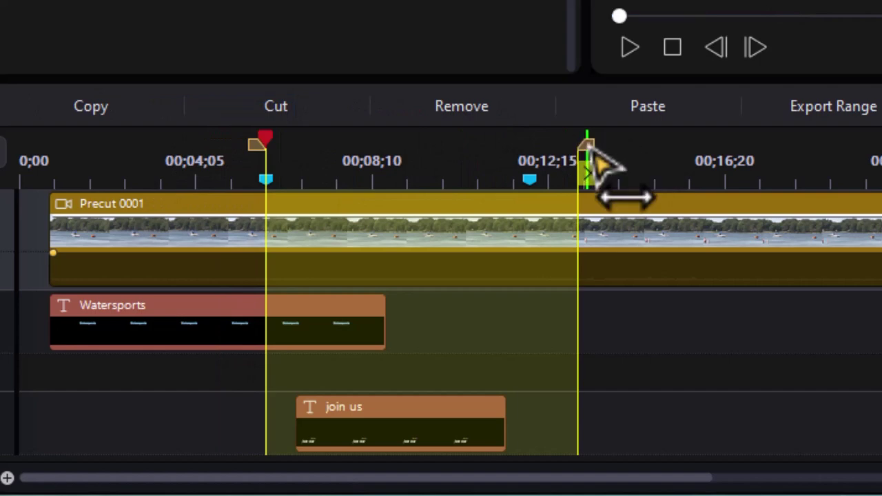
{"action": "left_click_drag", "start_coordinate": [598, 166], "coordinate": [553, 173]}
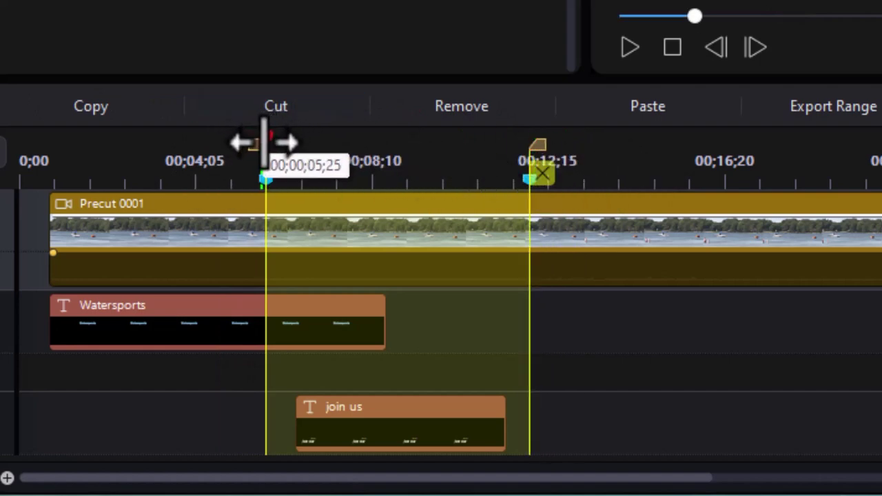
{"action": "left_click_drag", "start_coordinate": [78, 142], "coordinate": [143, 145]}
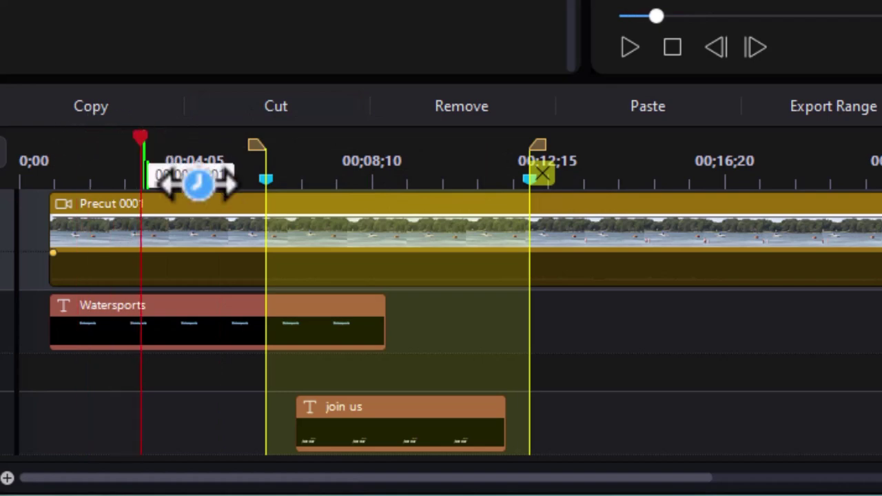
Step: Clear the old range and set a new range matching the join us title clip
{"action": "left_click", "coordinate": [460, 286]}
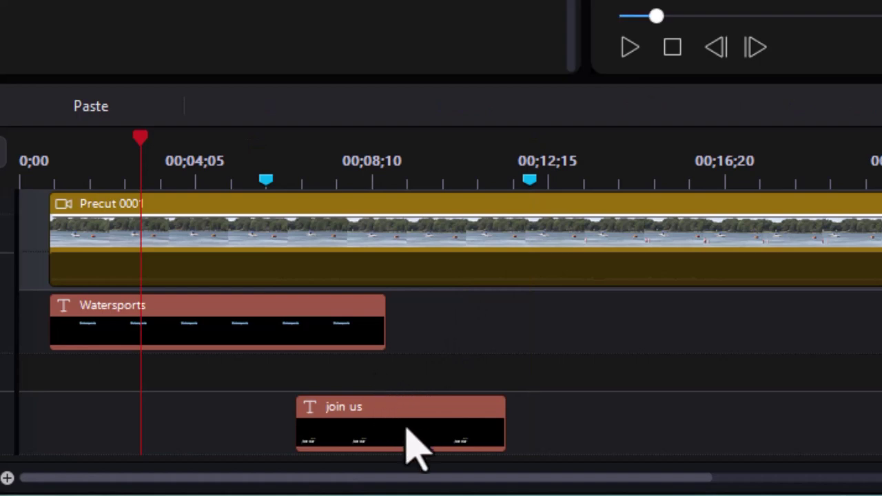
{"action": "left_click", "coordinate": [412, 435]}
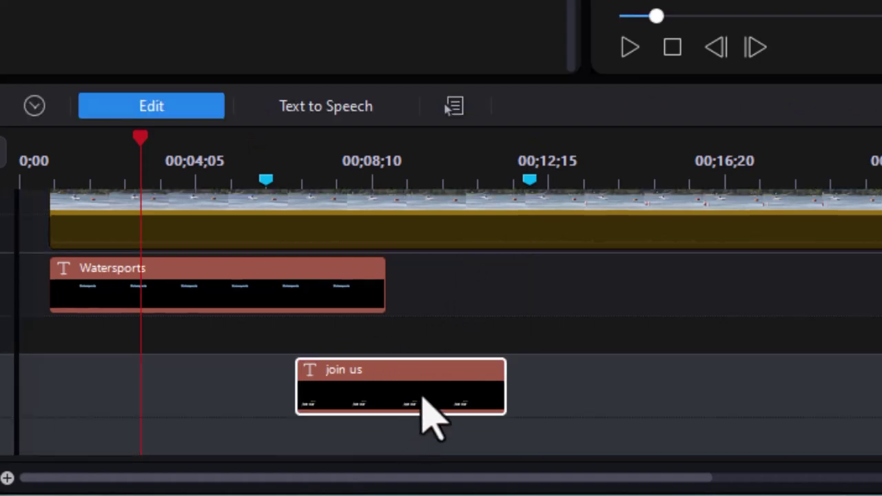
{"action": "left_click", "coordinate": [423, 400]}
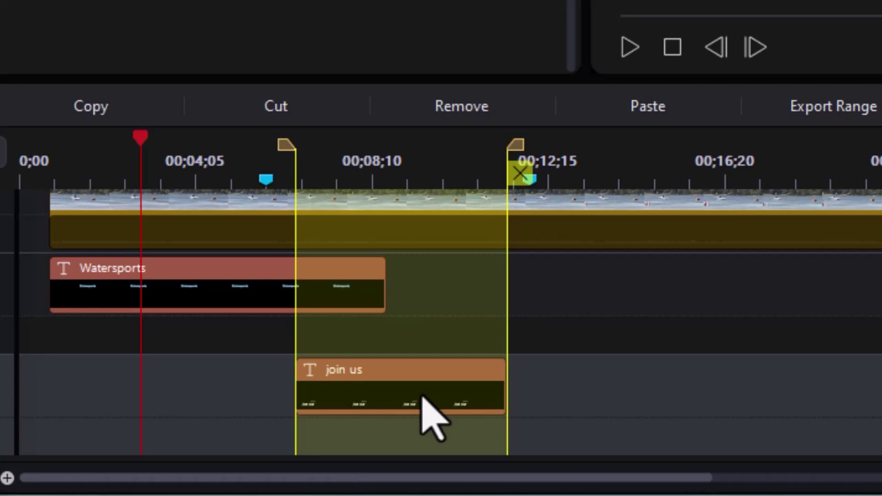
Step: Preview the join us range, playing and pausing it a few times
{"action": "key", "text": "space"}
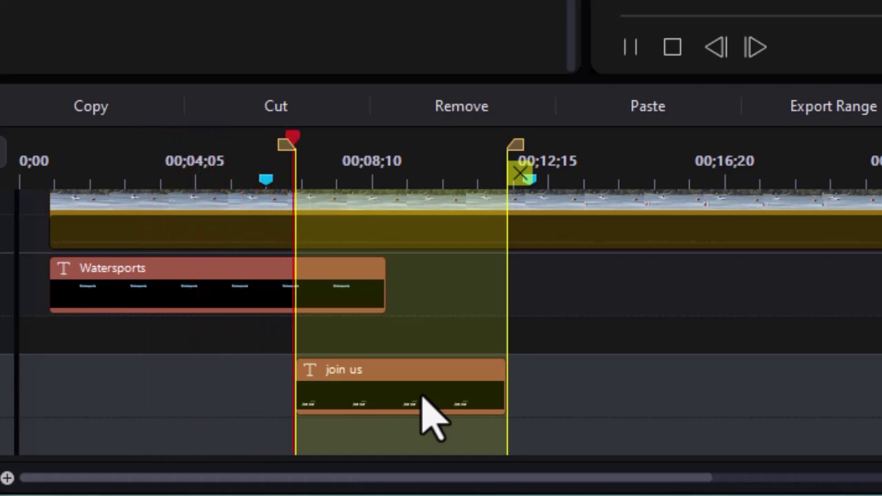
{"action": "key", "text": "space"}
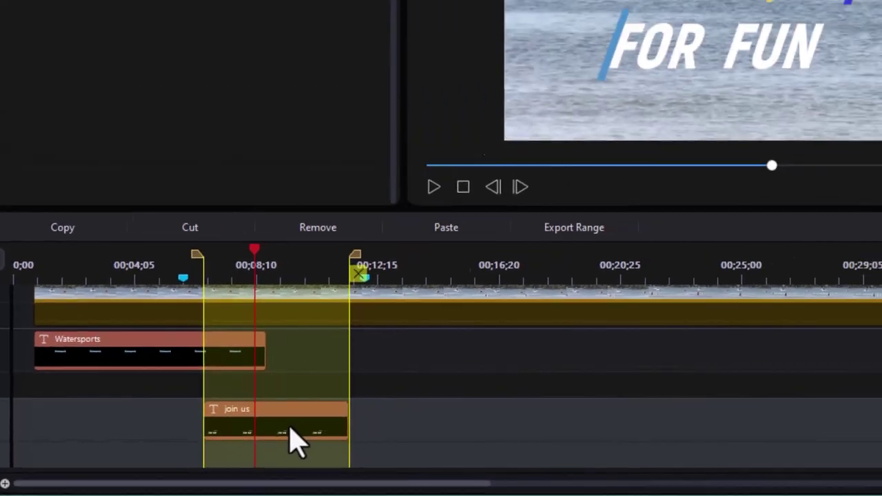
{"action": "key", "text": "space"}
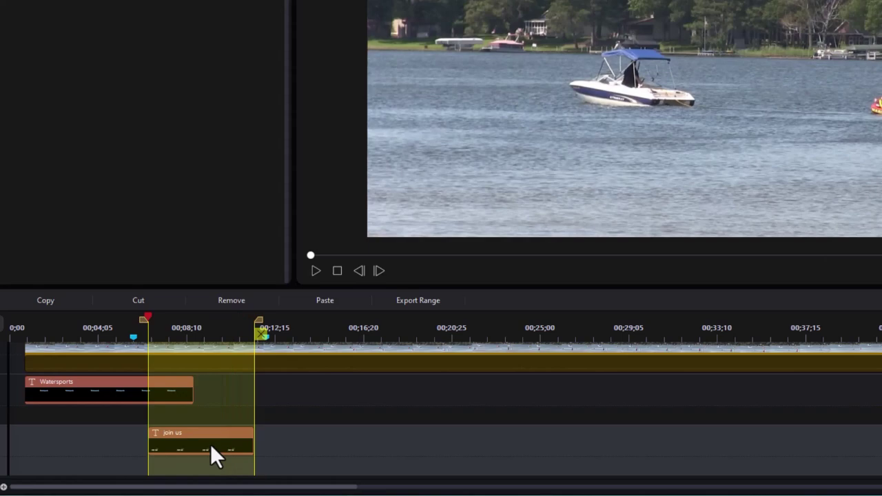
{"action": "key", "text": "space"}
{"action": "key", "text": "space"}
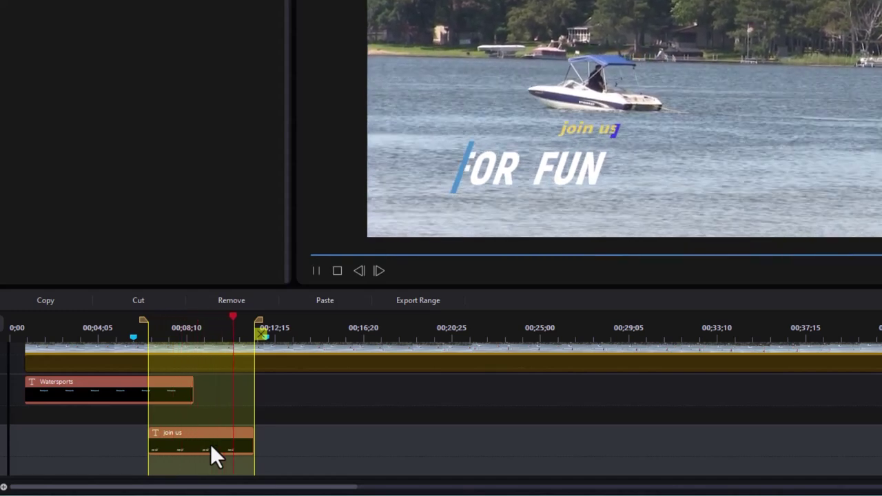
{"action": "key", "text": "space"}
{"action": "left_click", "coordinate": [532, 327]}
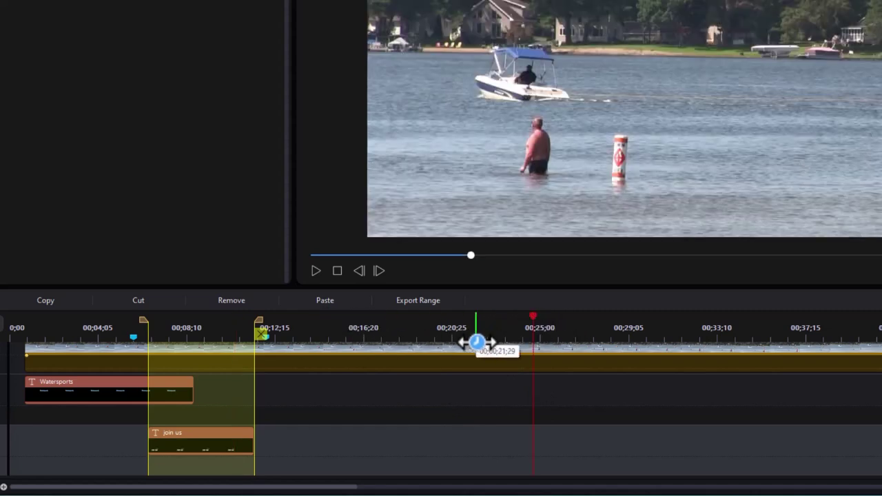
{"action": "key", "text": "ctrl+v"}
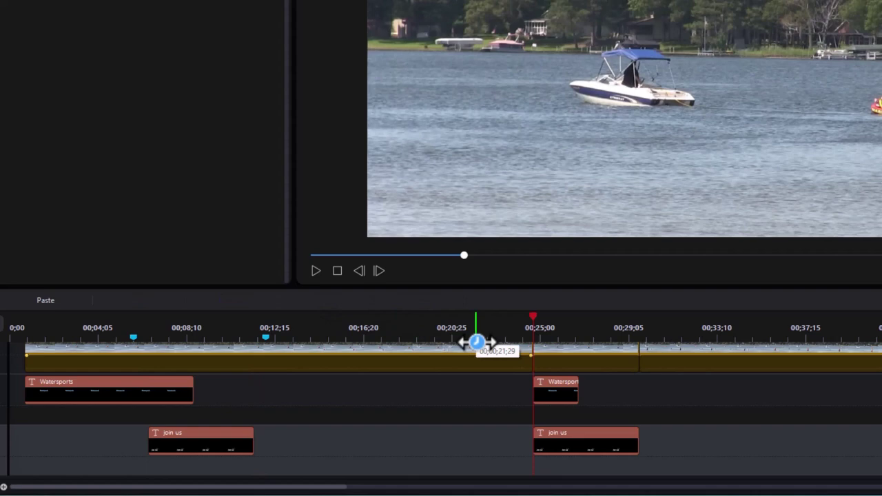
{"action": "key", "text": "ctrl+z"}
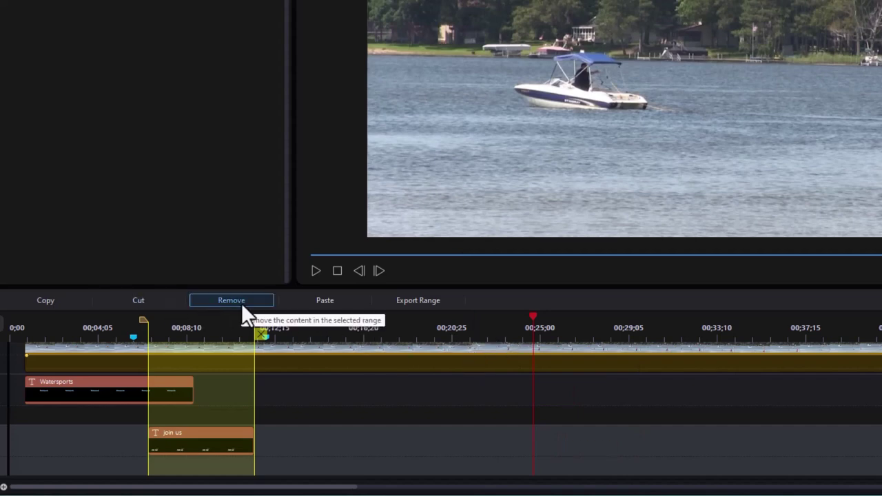
Step: Export the marked range as the MP4 clip junk_0 and close the finished export window
{"action": "left_click", "coordinate": [432, 301]}
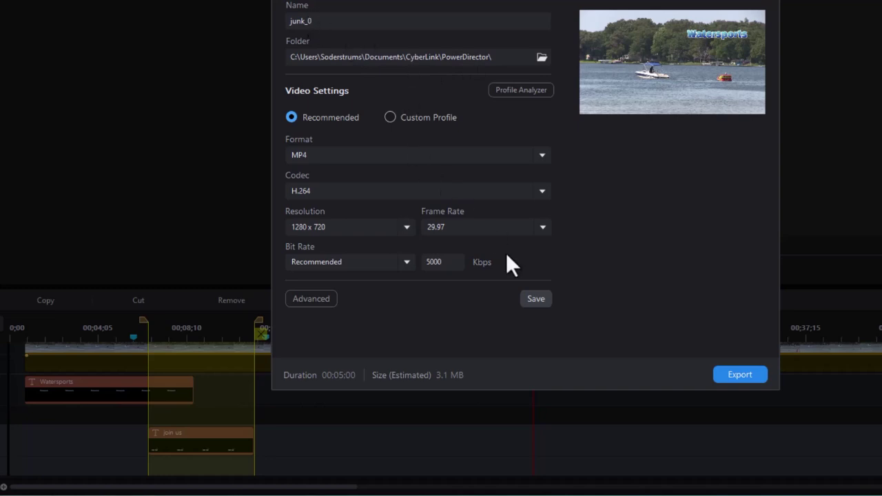
{"action": "left_click", "coordinate": [743, 374]}
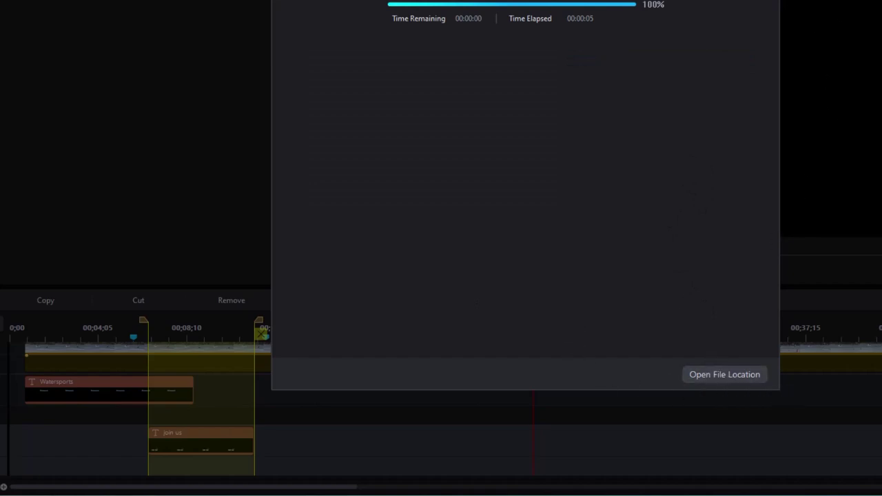
{"action": "key", "text": "Escape"}
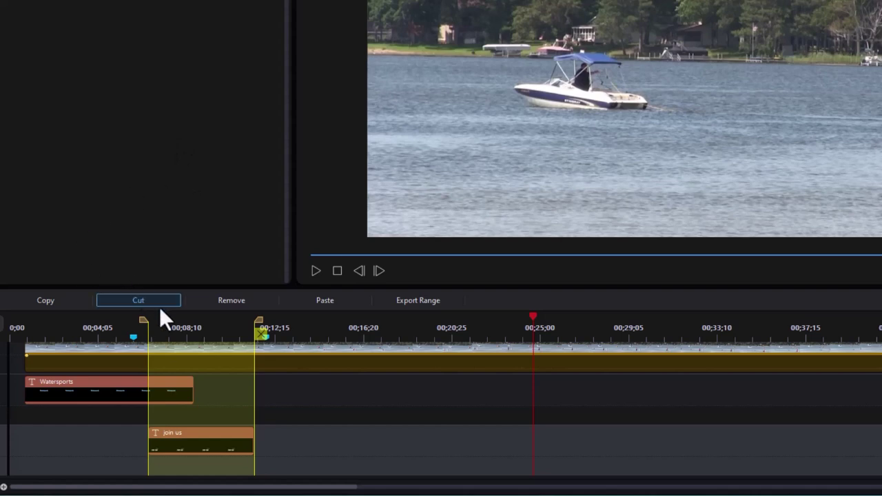
Step: Remove the range selection from the timeline, keeping both title clips
{"action": "key", "text": "ctrl+x"}
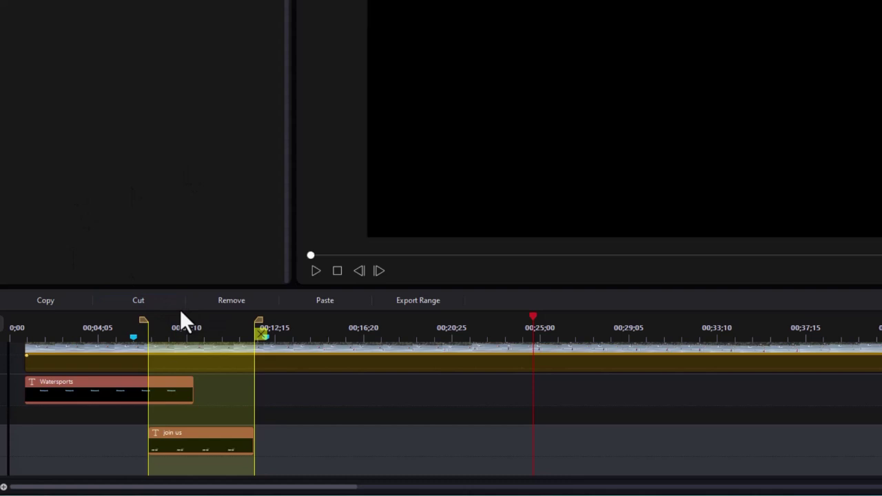